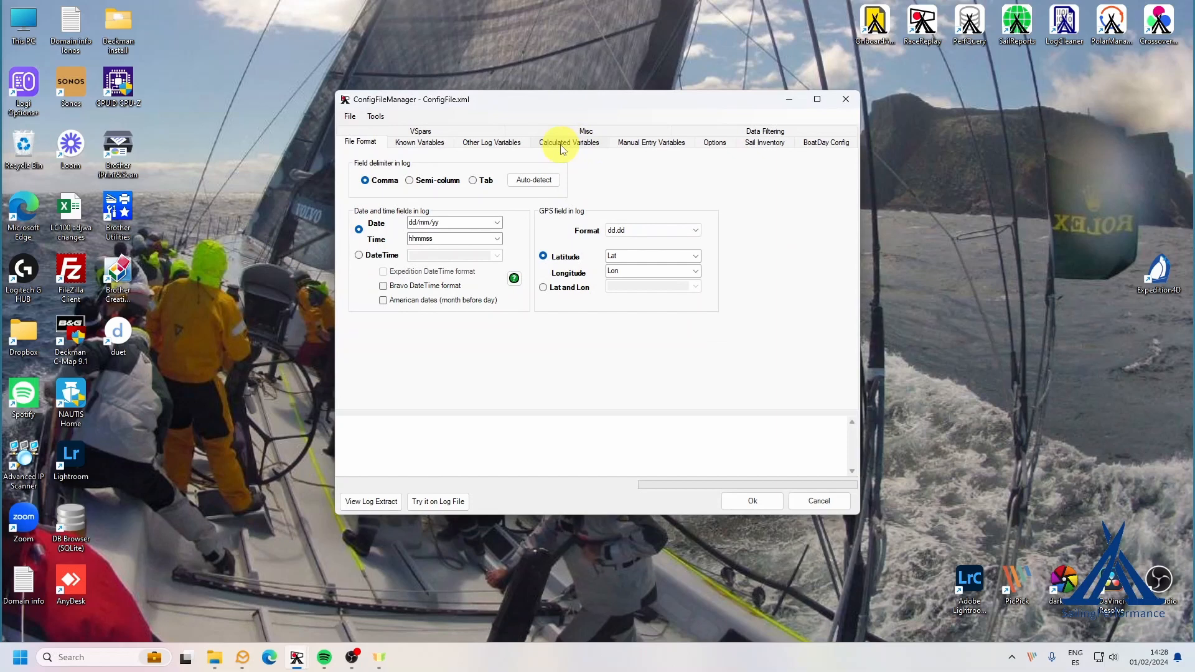
Step: Review the calculated variables and the settings of the BSP_deriv derivative variable
left_click(562, 146)
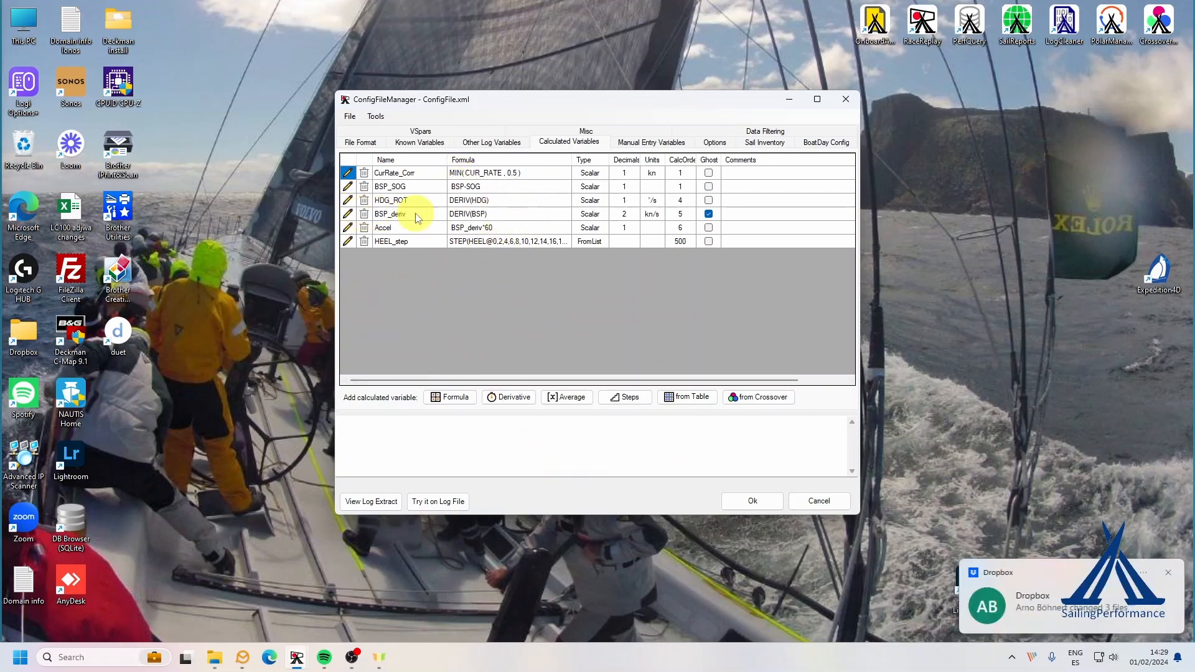
left_click(347, 213)
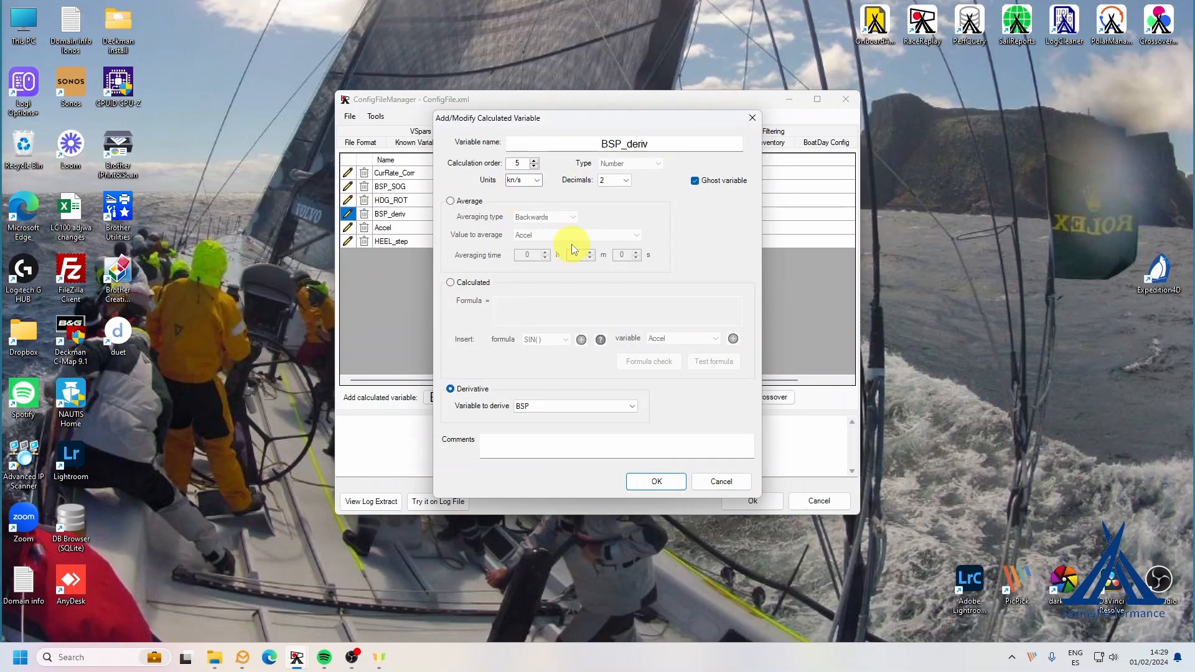
left_click(640, 483)
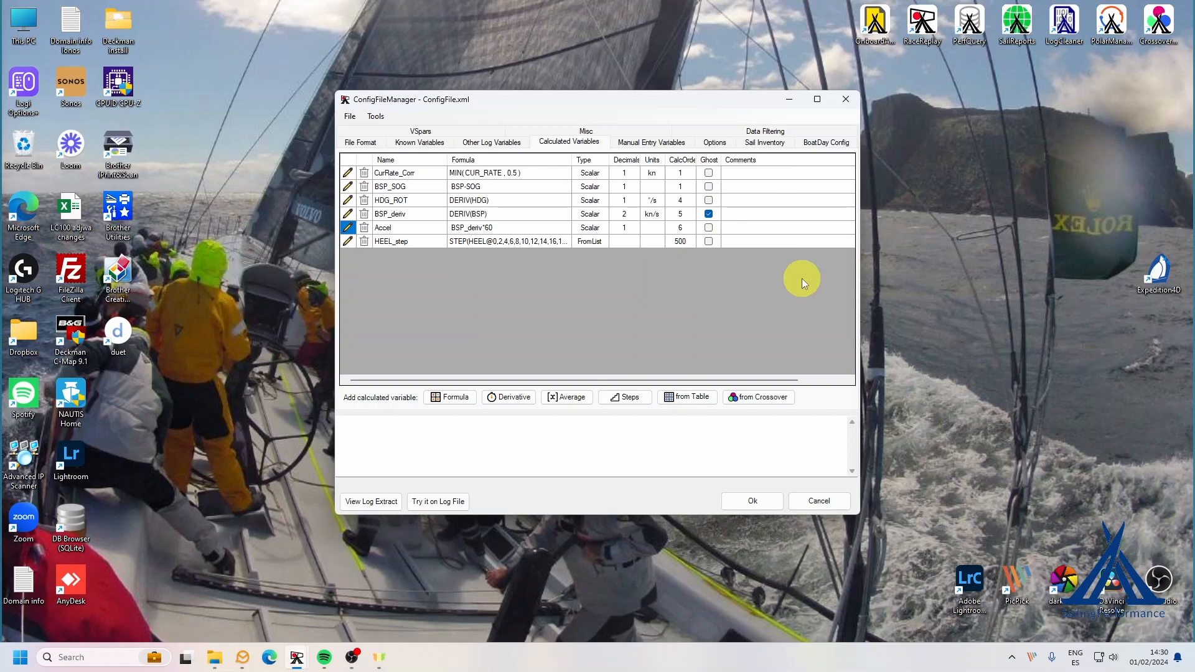
Step: Draft a step variable derived from HEEL with values from 0 to 35 in steps of 2, and discard it
left_click(610, 397)
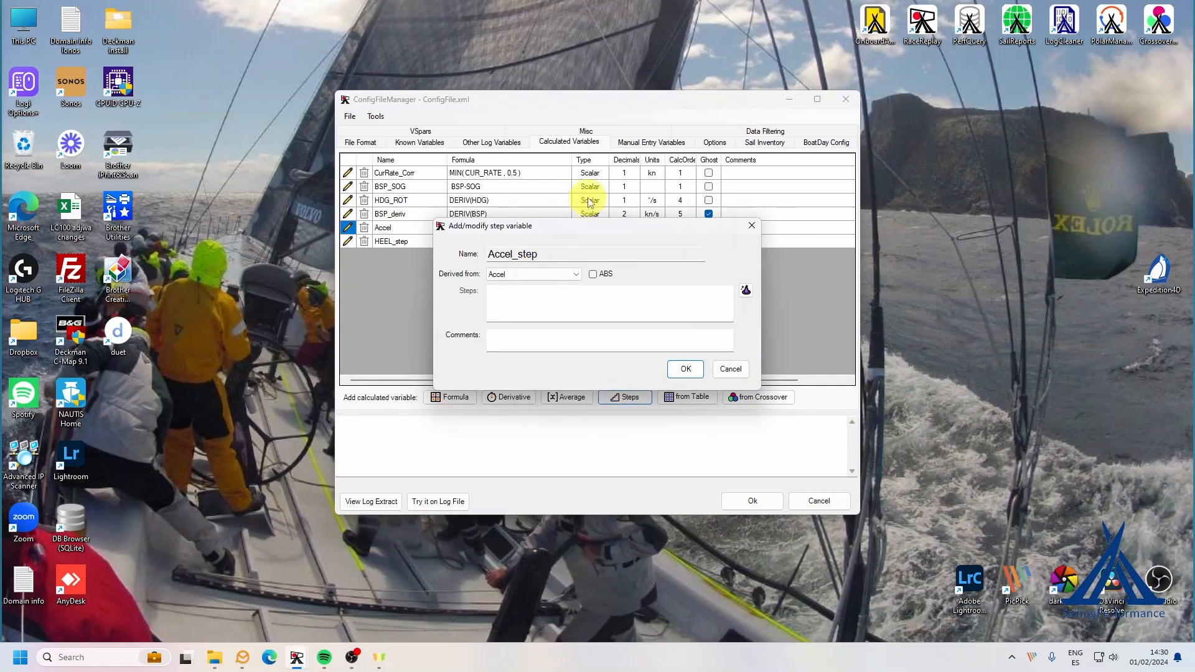
left_click(572, 274)
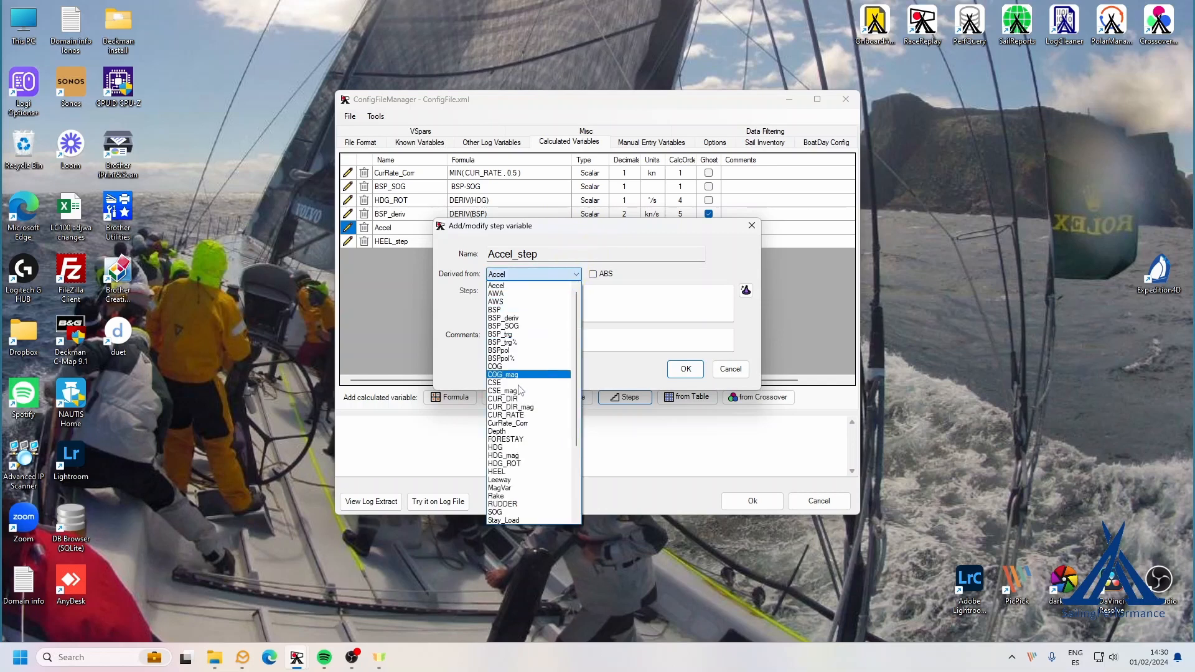
left_click(538, 474)
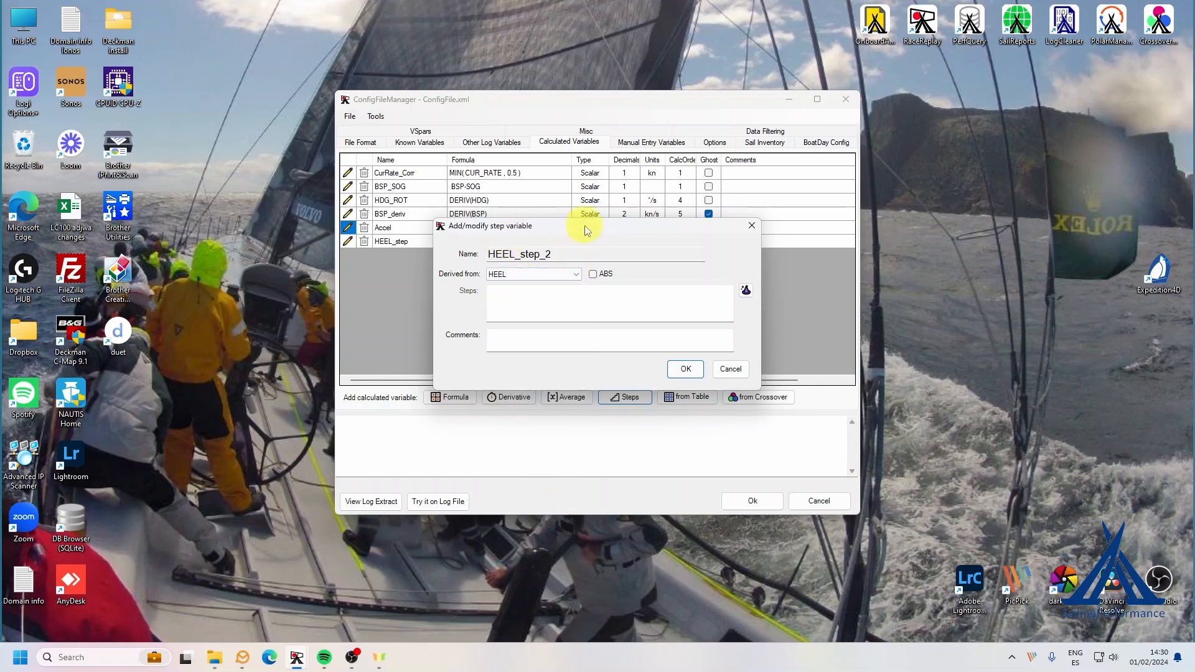
left_click(746, 291)
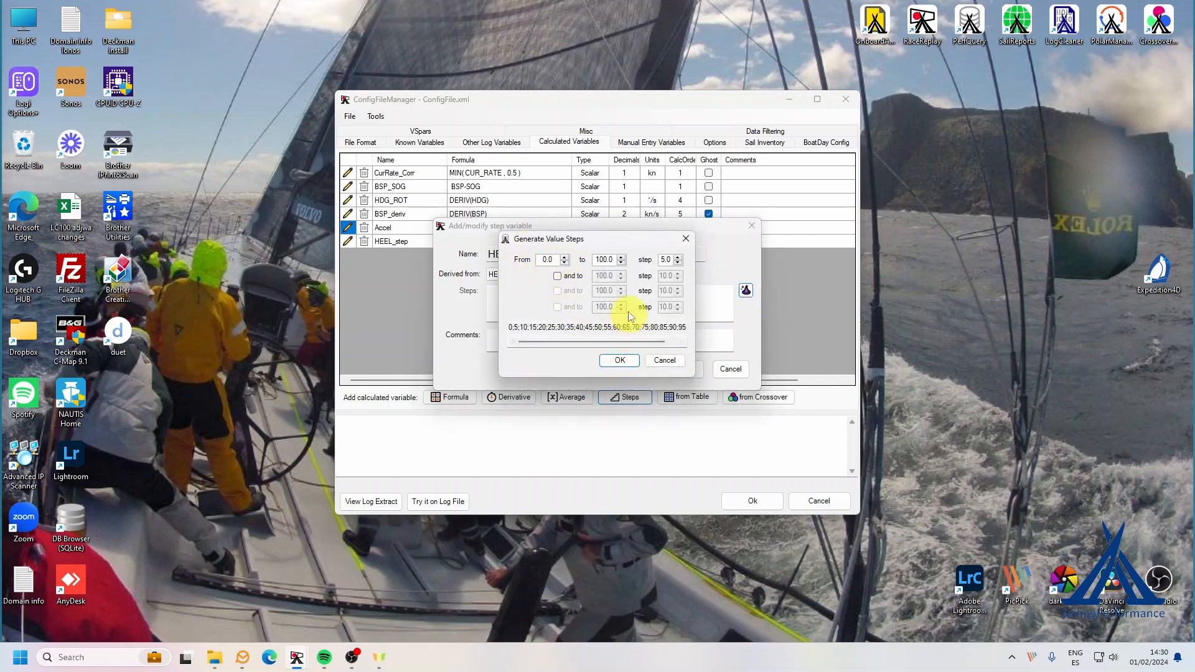
double_click(612, 260)
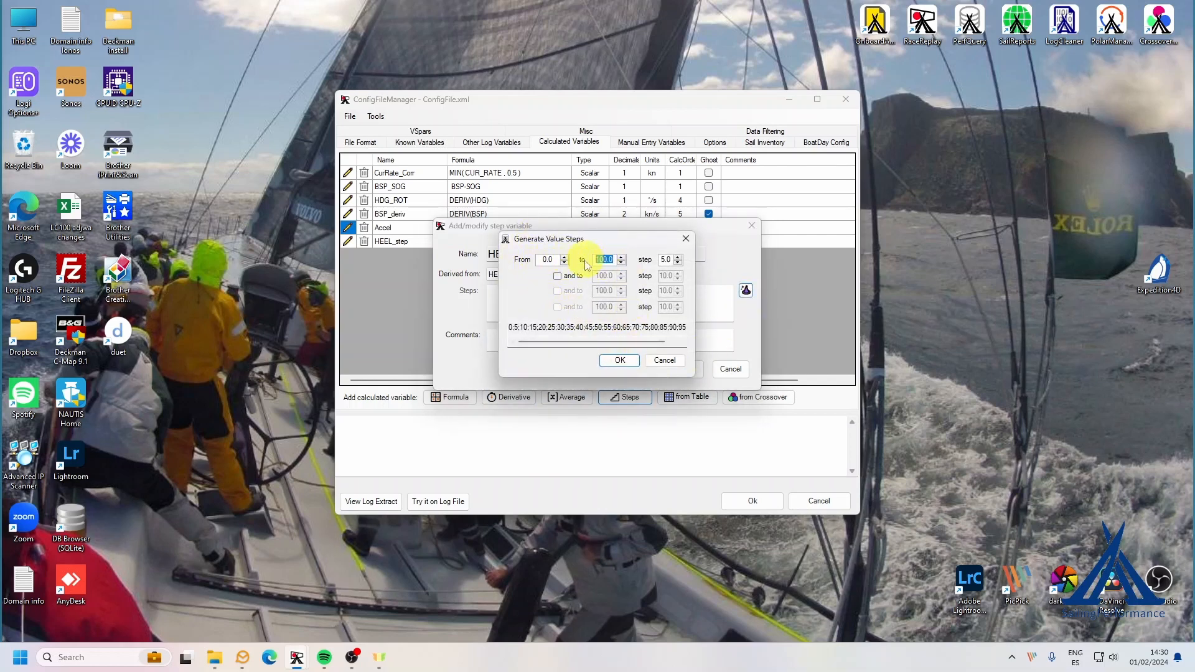
type("35")
key("Tab")
type("2")
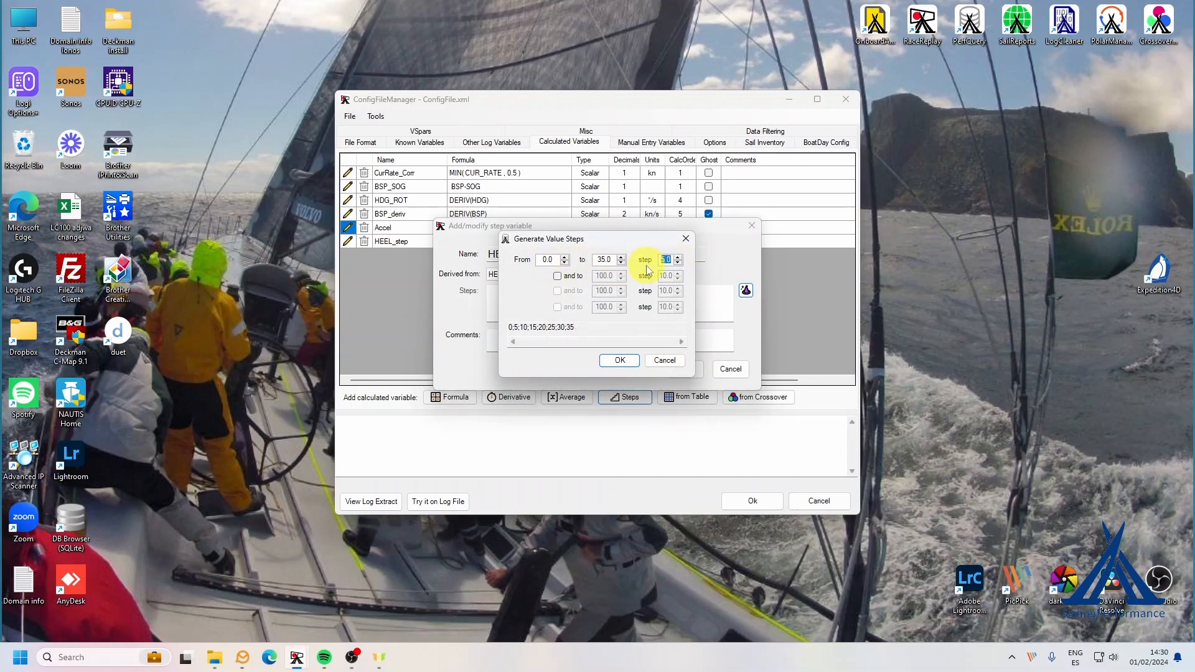
left_click(626, 360)
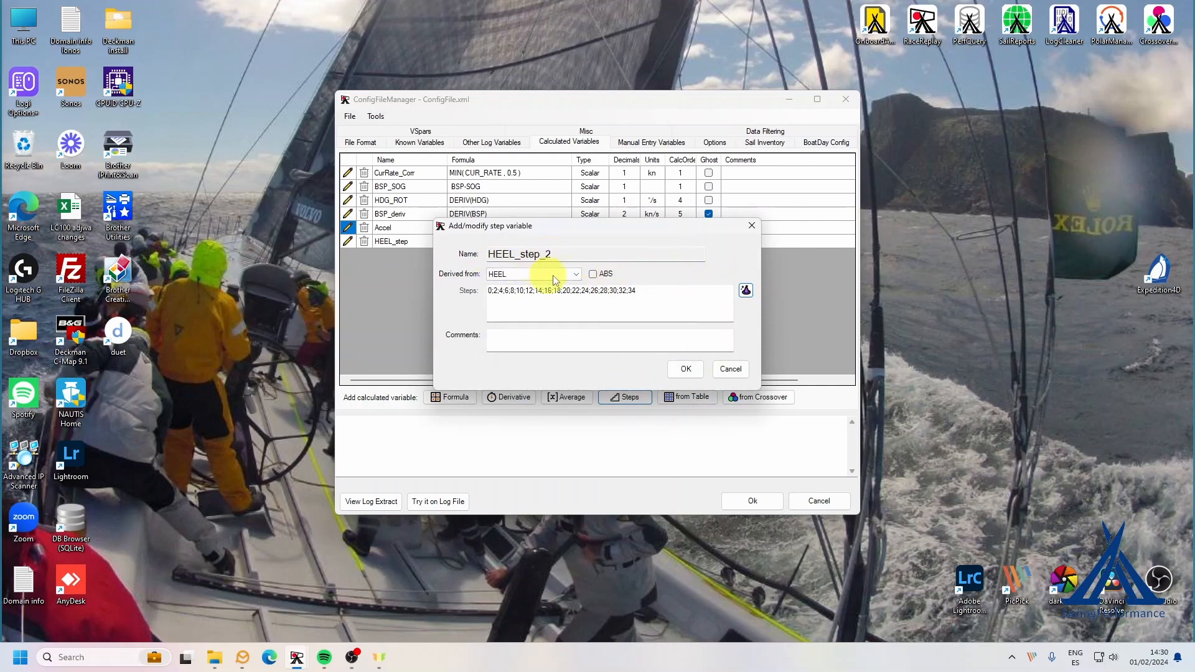
left_click(593, 275)
left_click(730, 370)
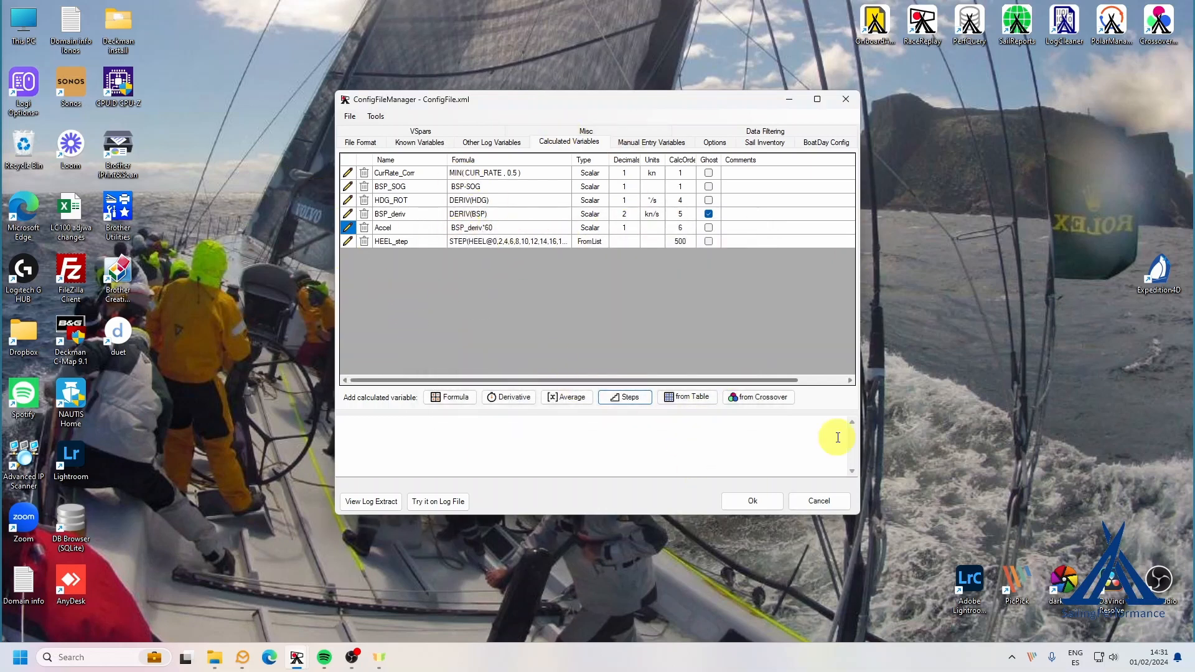
Step: Save the configuration over the existing ConfigFile.xml and load the MyBoat data with it
left_click(753, 500)
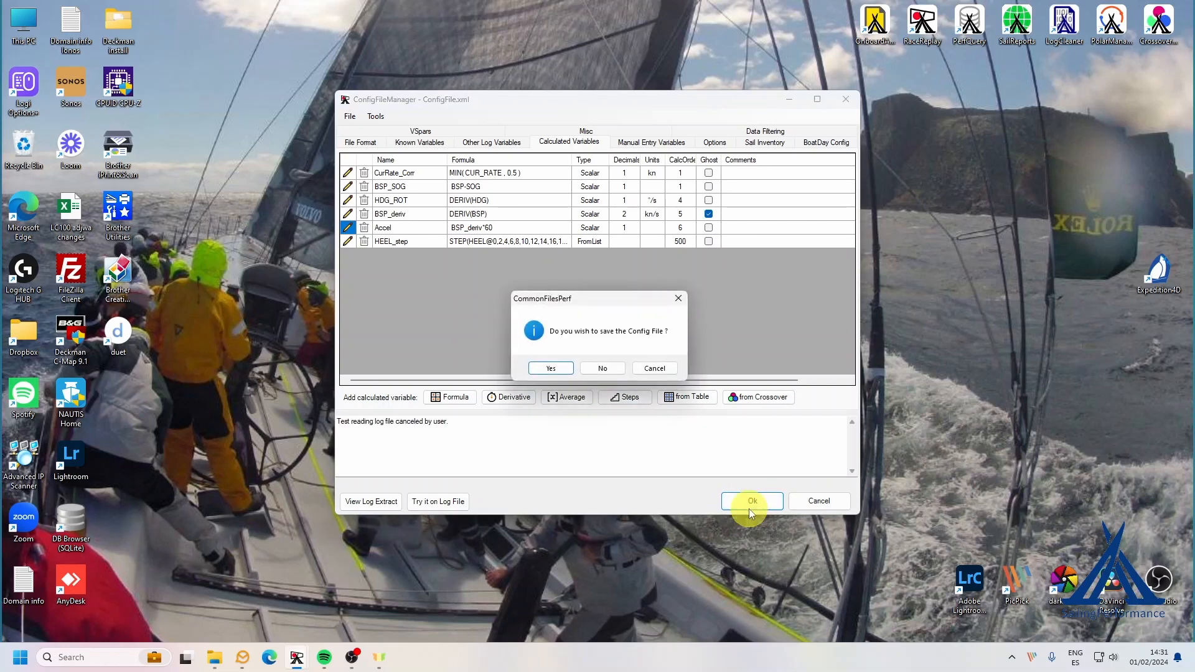
left_click(559, 368)
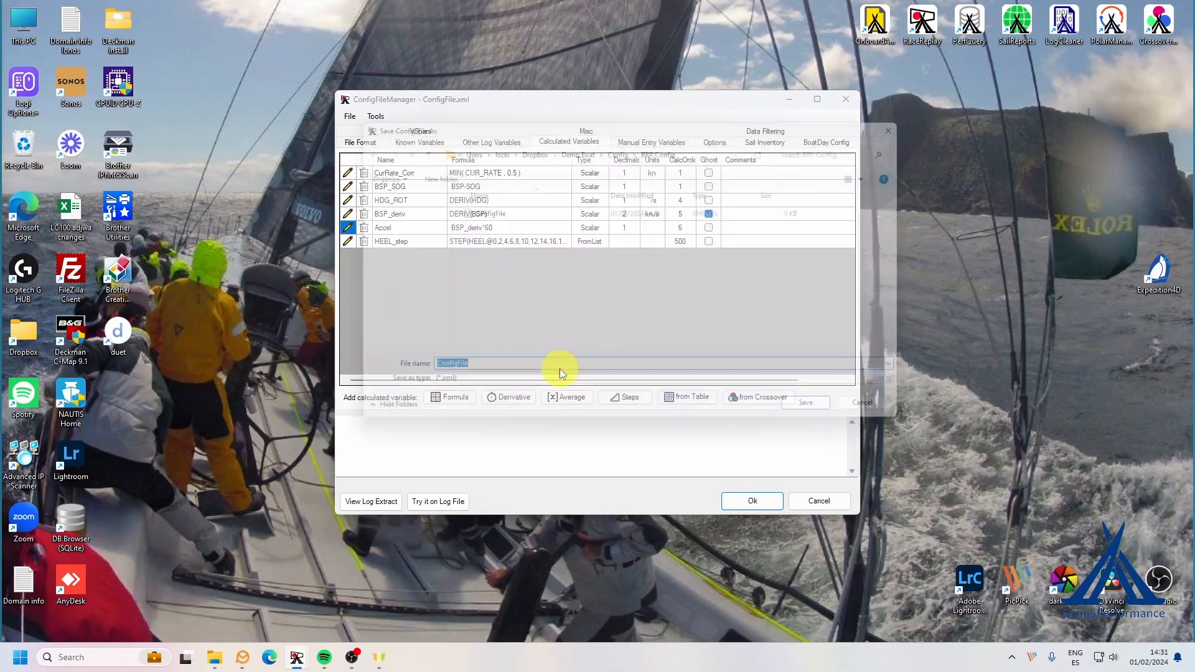
left_click(815, 416)
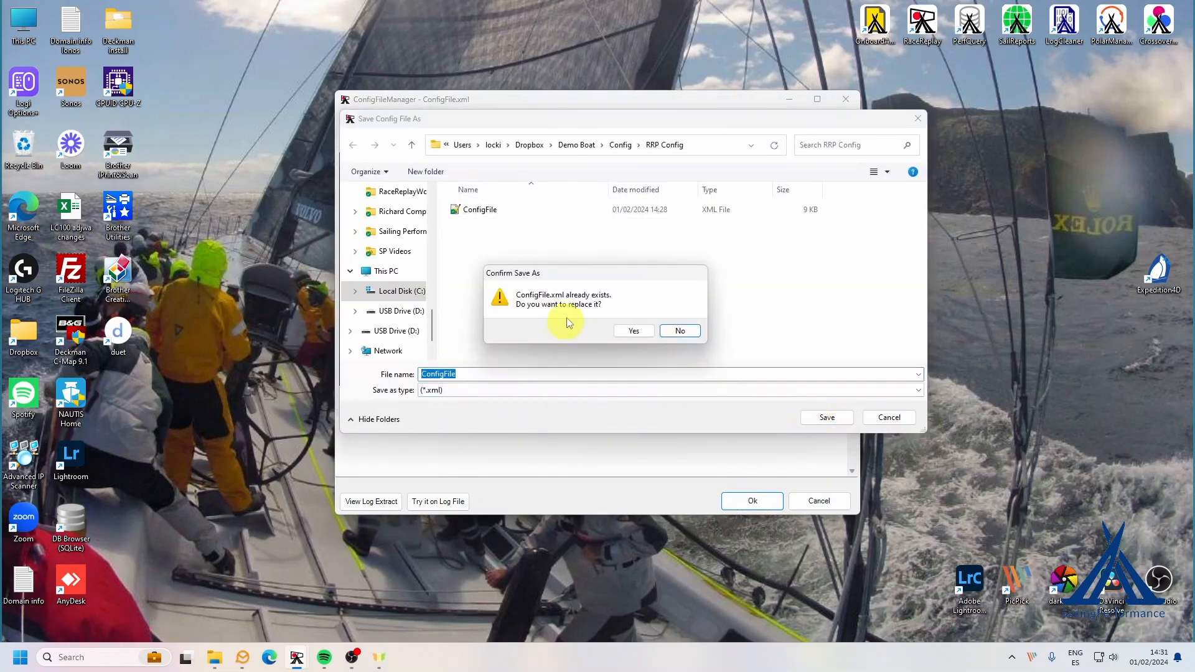
left_click(629, 328)
left_click(760, 499)
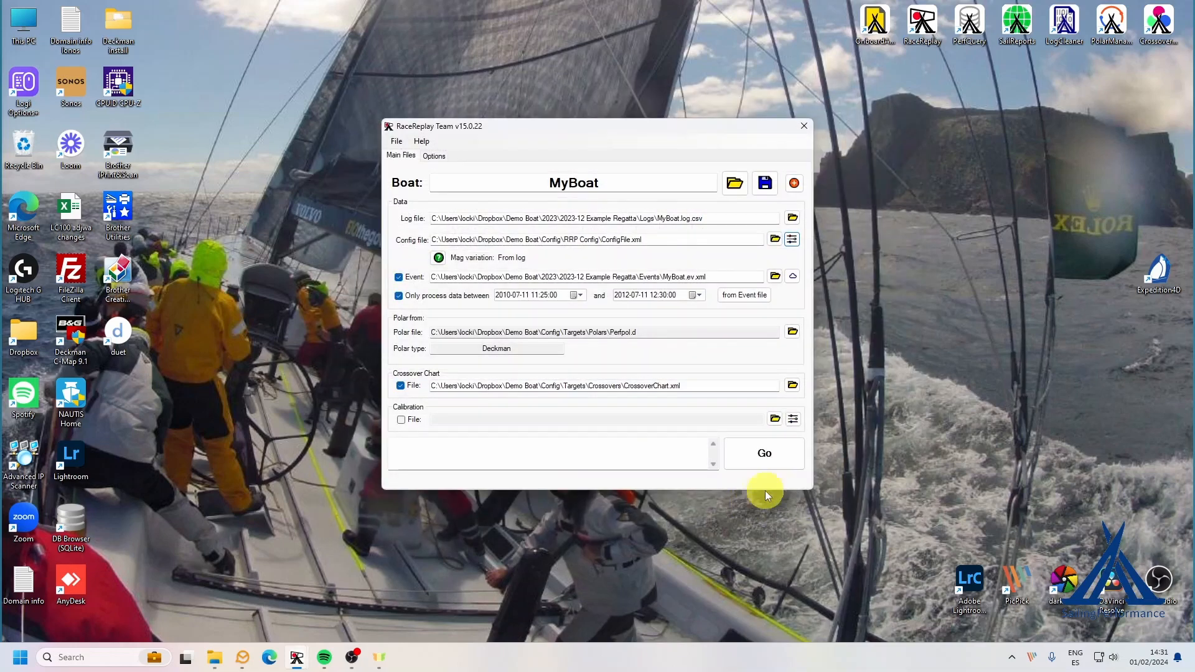
left_click(767, 456)
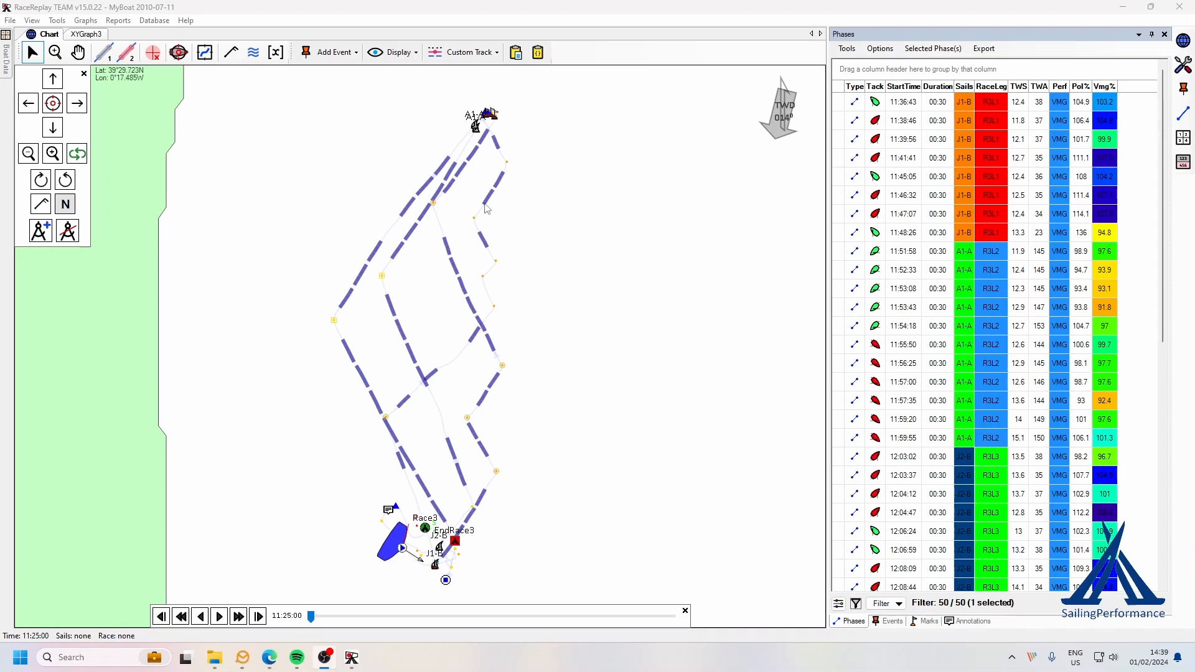
Step: Plot HEEL_step as the Y variable of the XY graph
left_click(80, 34)
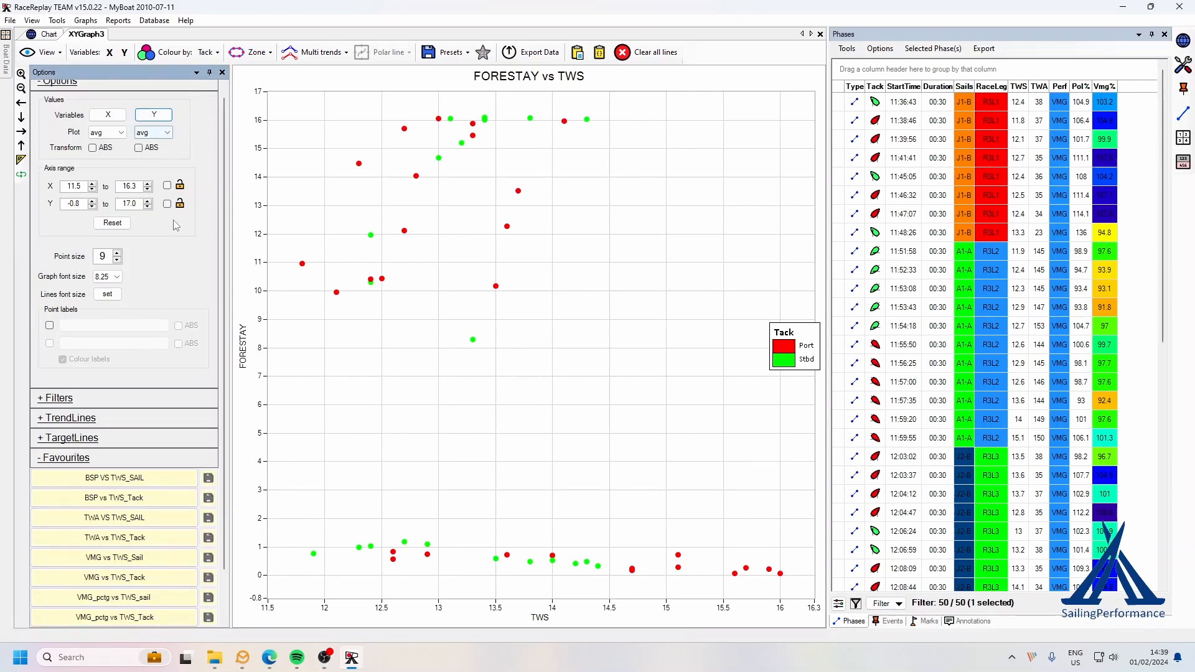
left_click(155, 116)
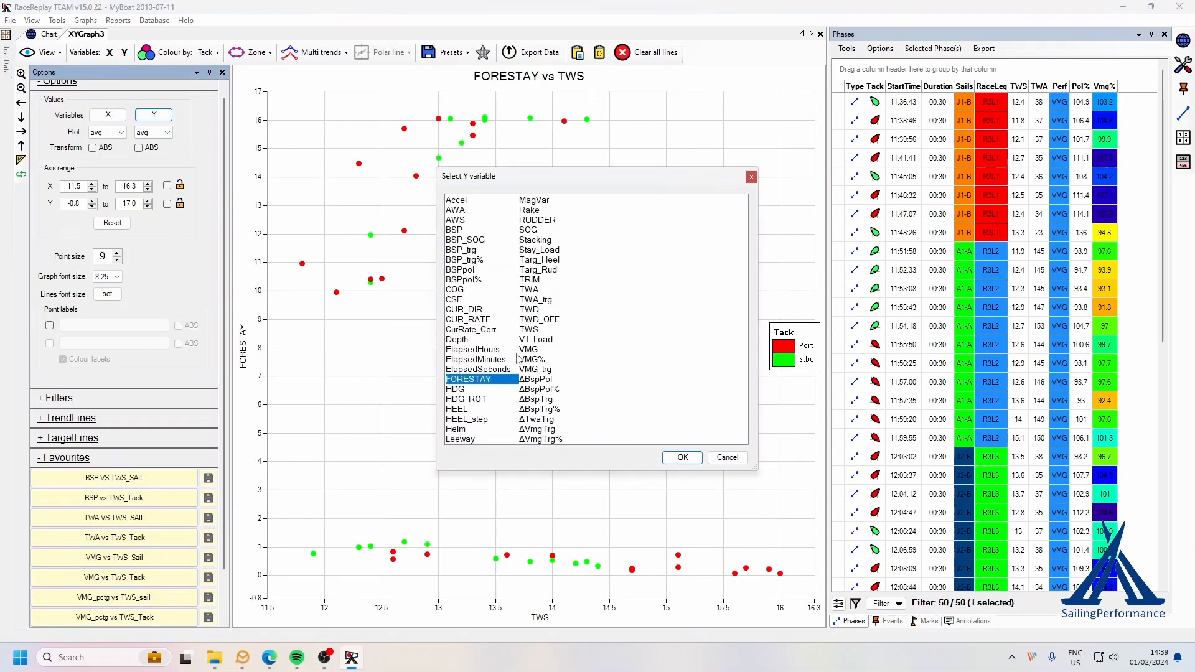
left_click(470, 418)
left_click(682, 457)
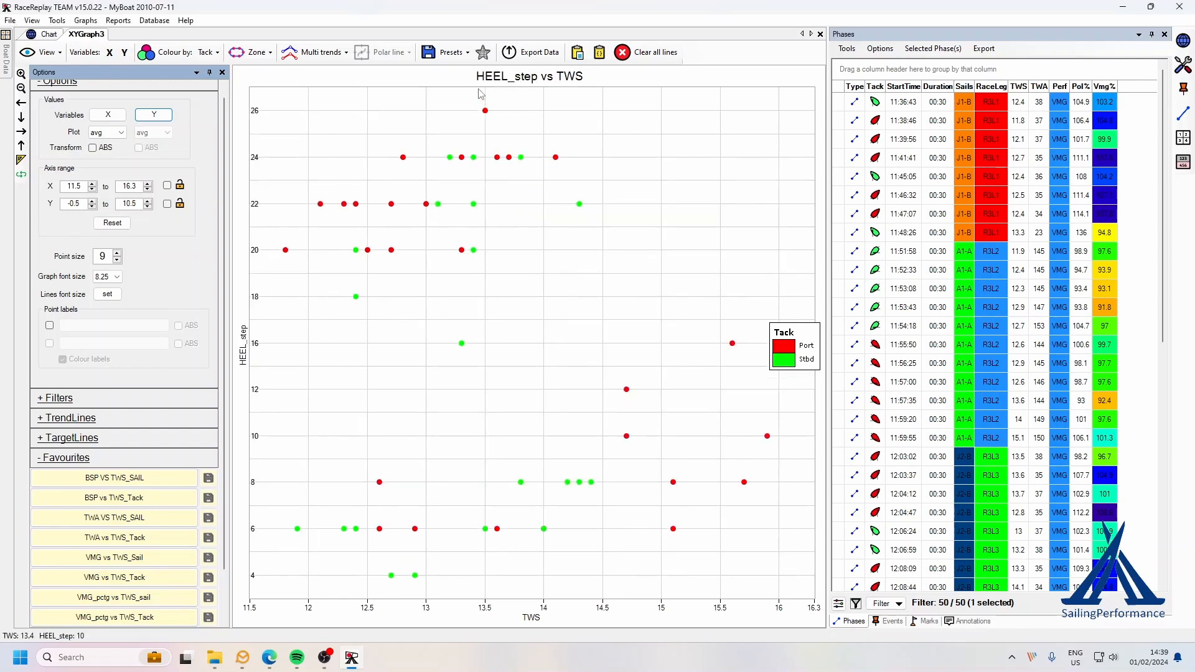
Step: Change the XY graph's X variable to VMG
right_click(295, 112)
left_click(90, 116)
left_click(90, 116)
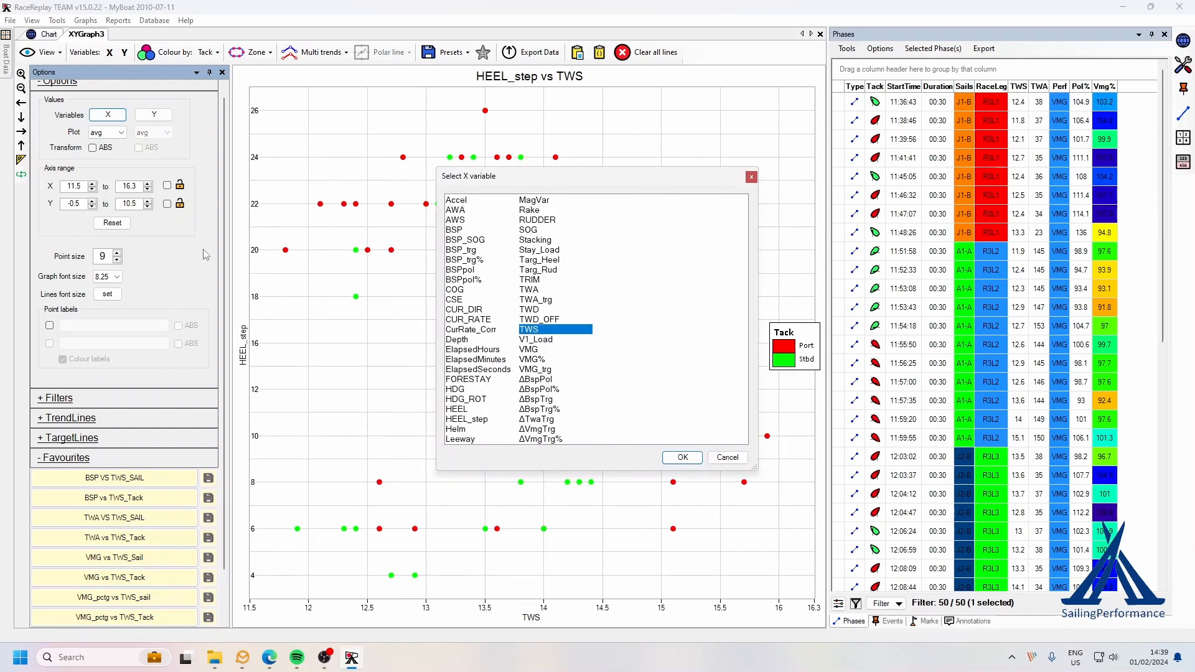
left_click(541, 350)
left_click(683, 457)
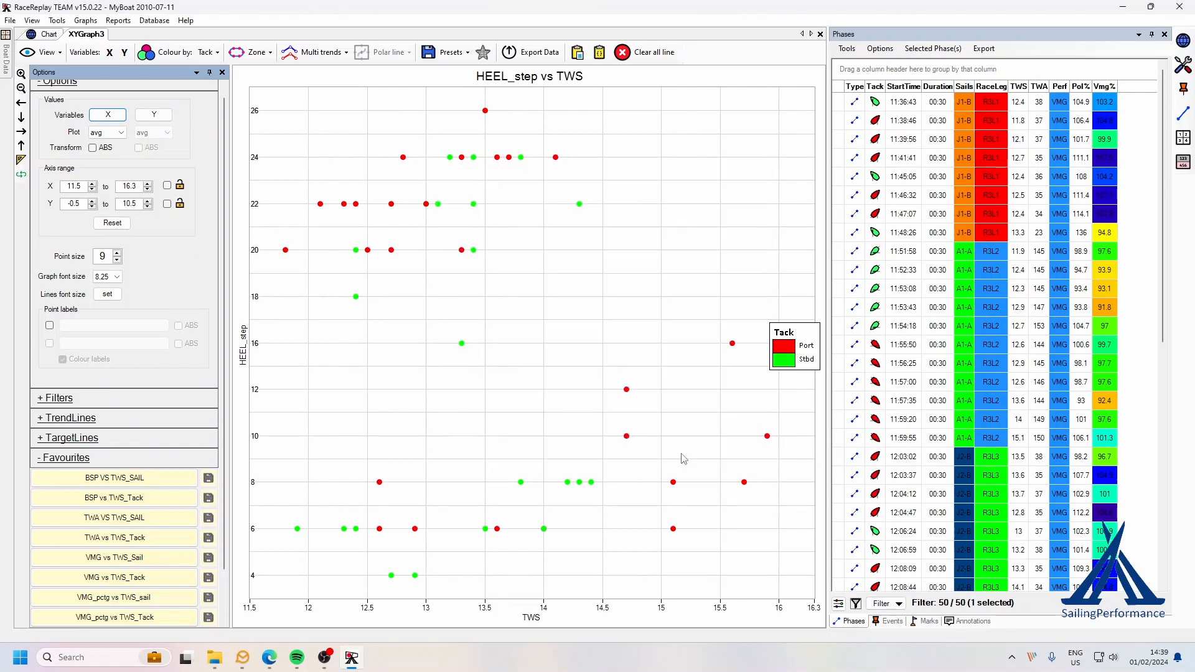
Step: Filter the HEEL_step graph to upwind sailing only and rescale its axes to fit the remaining points
left_click(55, 398)
left_click(101, 461)
left_click(152, 463)
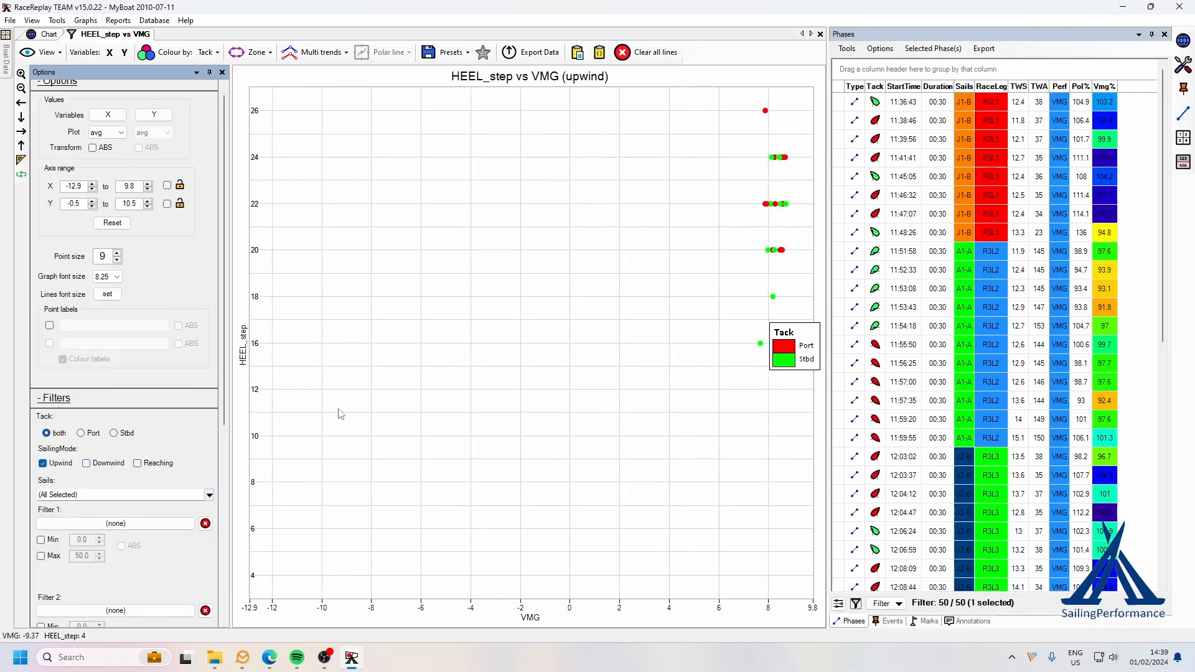
right_click(341, 411)
left_click(388, 416)
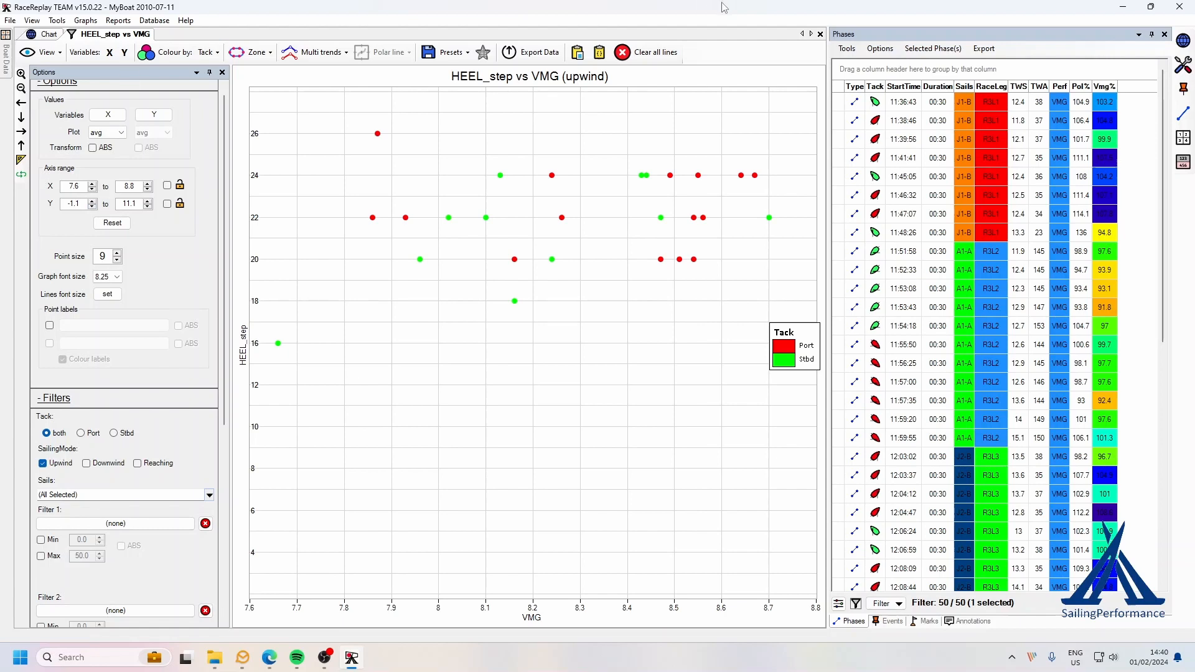
Step: Return to the chart and keep the Boat Data display pinned open beside it
left_click(45, 35)
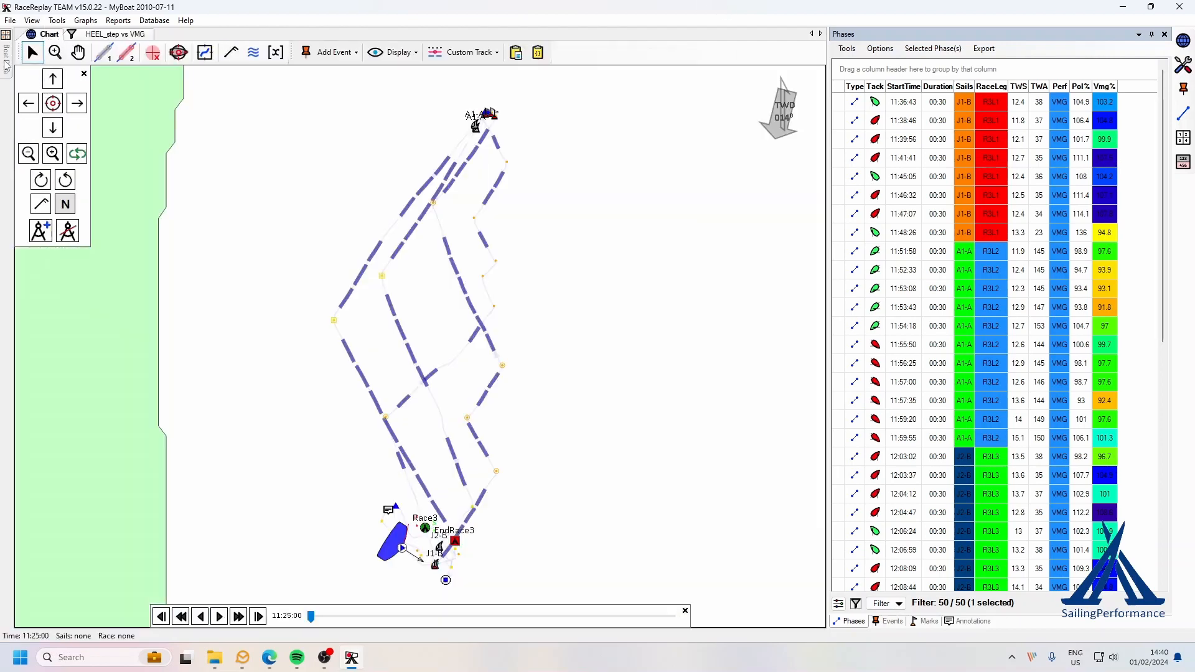
mouse_move(9, 70)
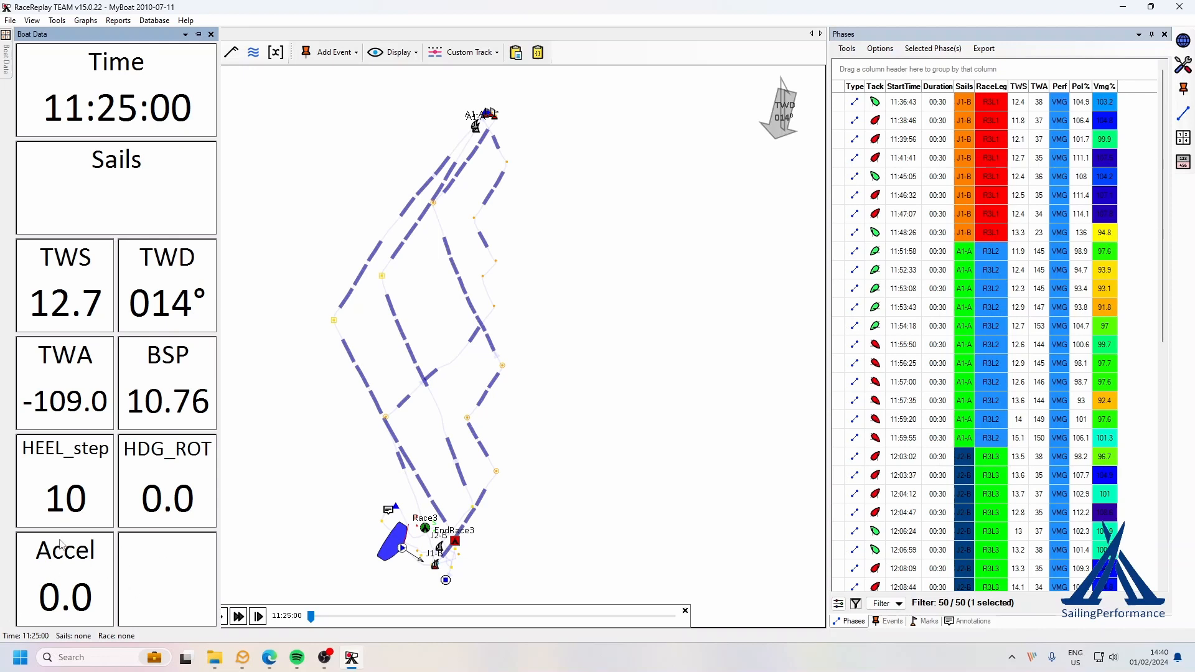
left_click(198, 34)
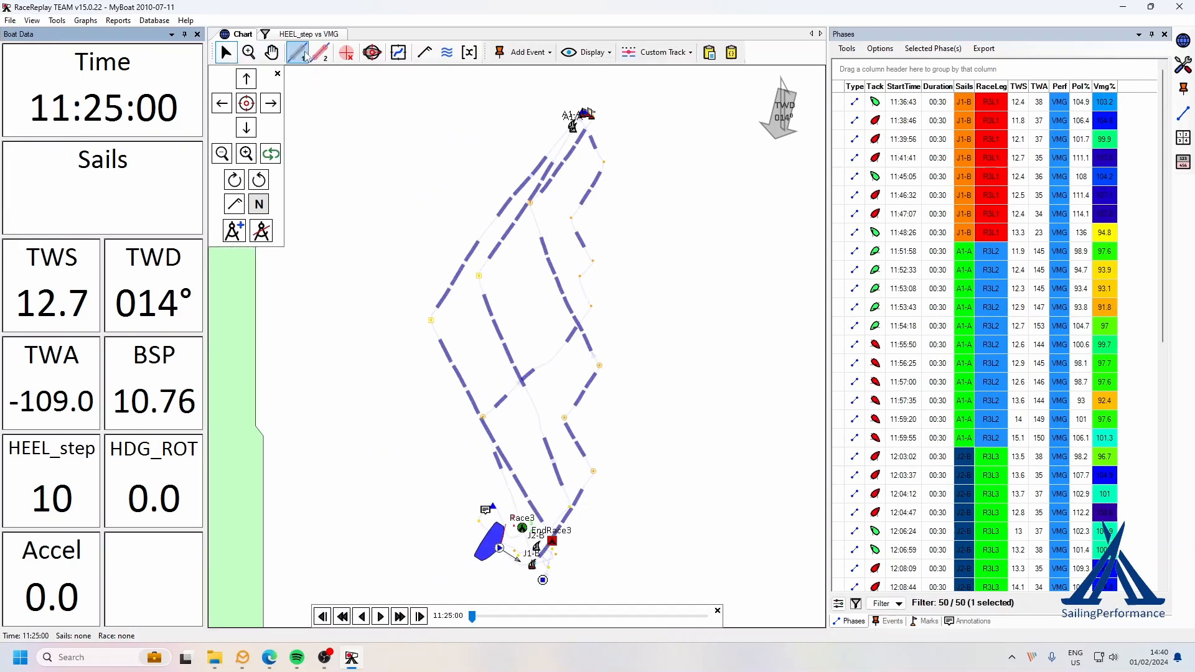
Step: Place a wand on the track near the lower tack and adjust it to cover about 12:05:48 to 12:06:45
left_click(584, 497)
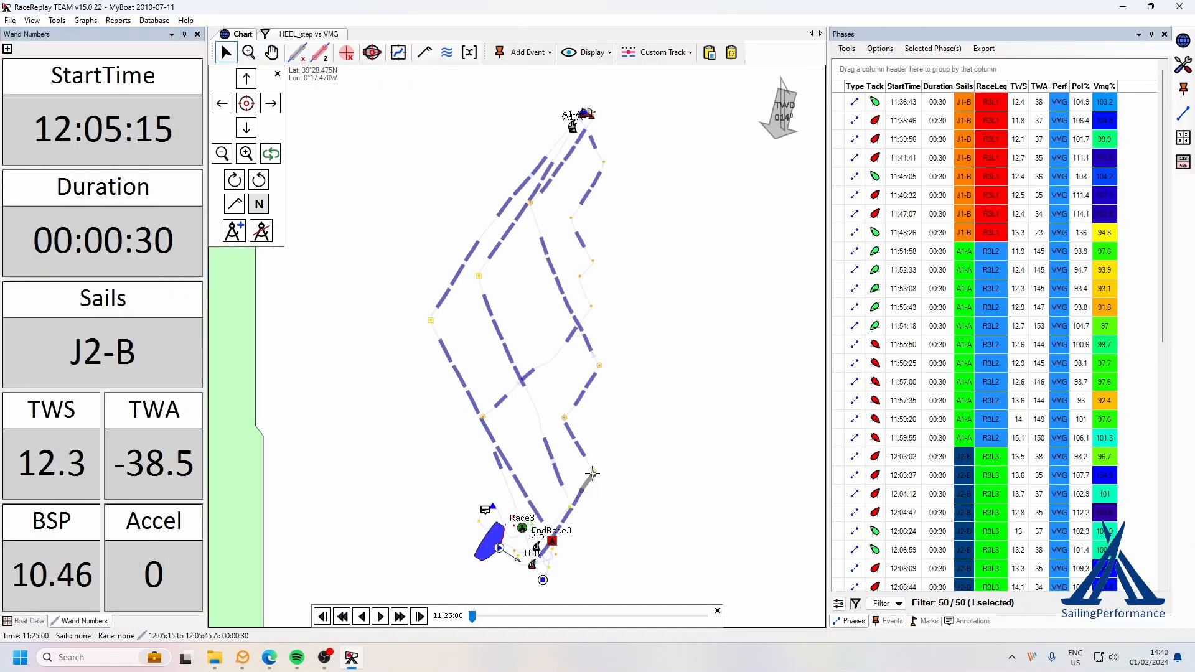
left_click_drag(593, 472, 579, 446)
left_click_drag(580, 496, 594, 473)
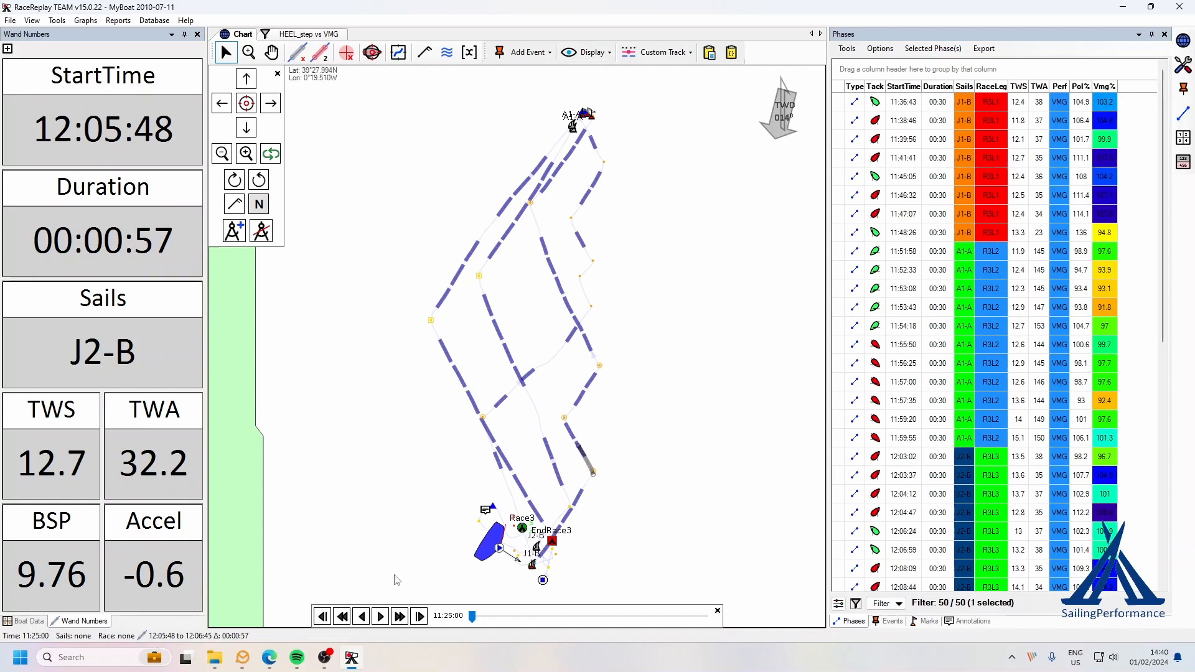
Step: Move the boat's replay time to about 12:08:44
scroll(583, 460, "up", 2)
scroll(583, 461, "down", 2)
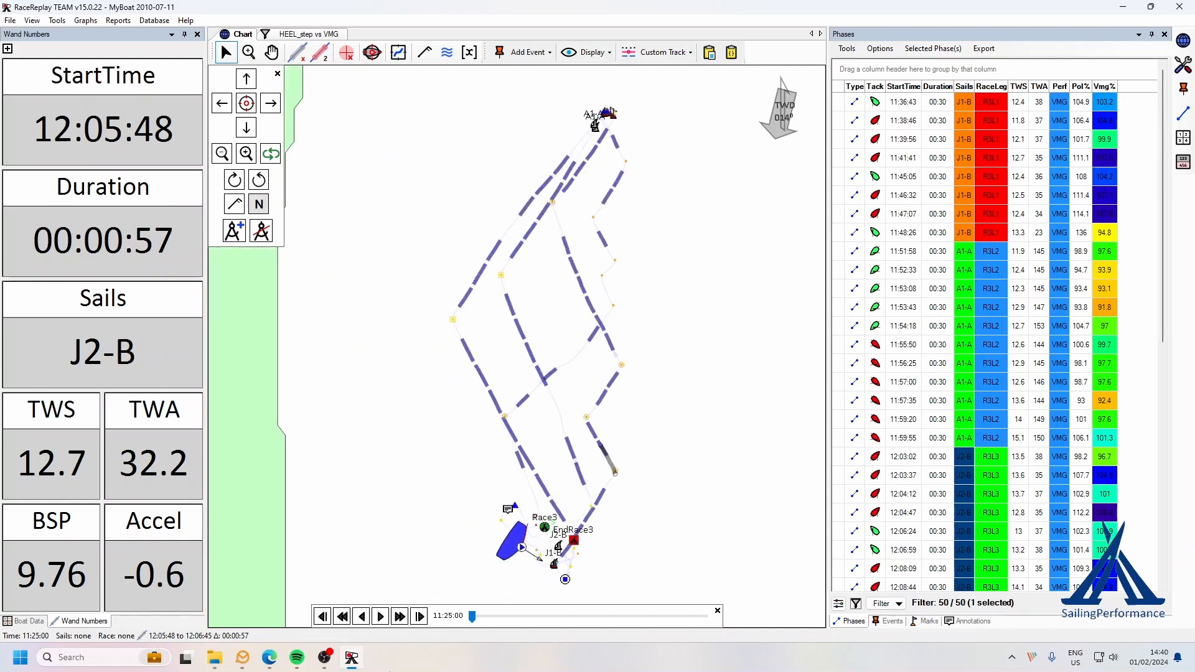
left_click_drag(472, 616, 629, 565)
scroll(595, 429, "up", 3)
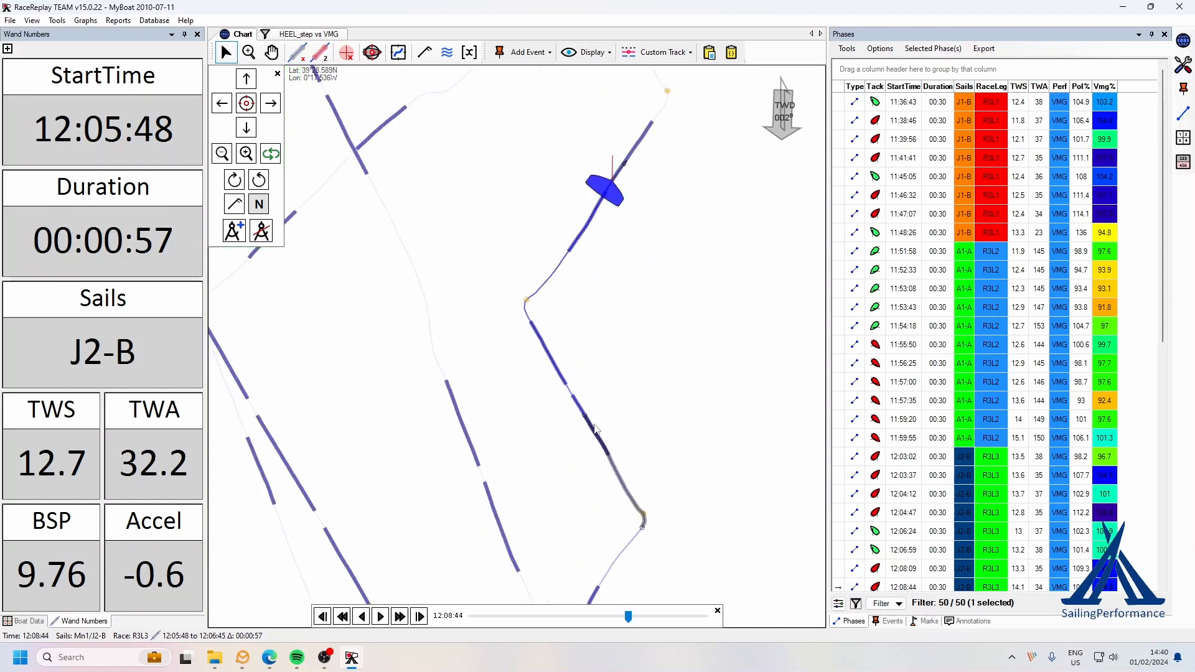
Step: Adjust both ends of the wand after the tack to span about 12:05:54 to 12:06:26
left_click_drag(587, 418, 616, 470)
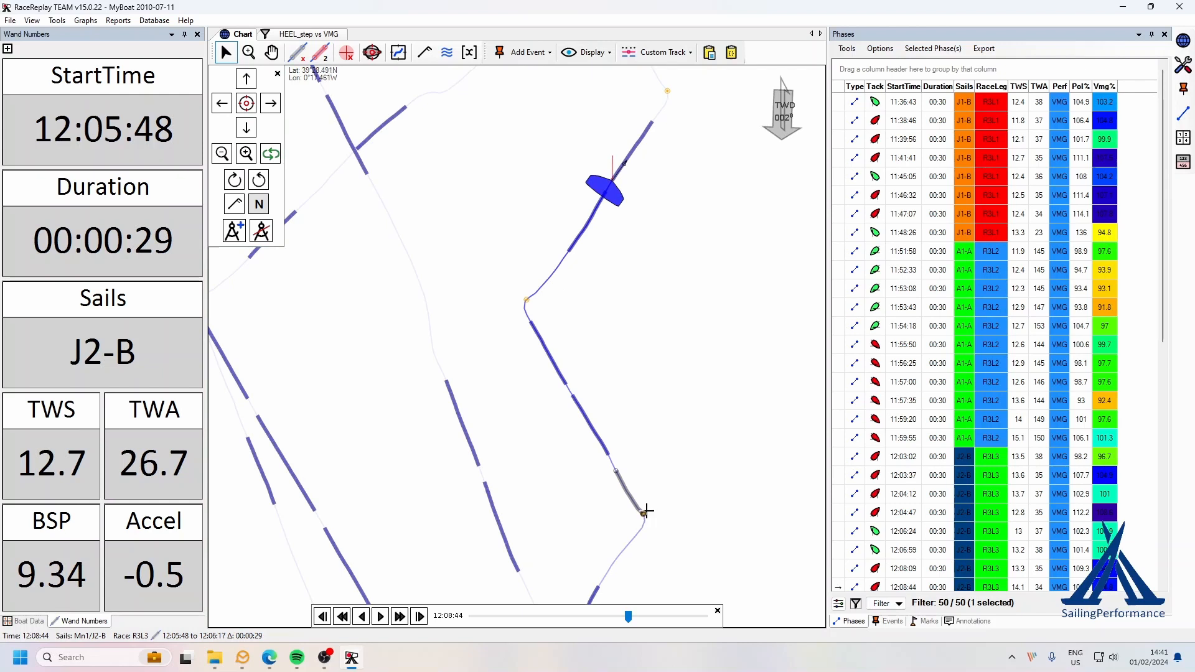
left_click_drag(644, 509, 644, 512)
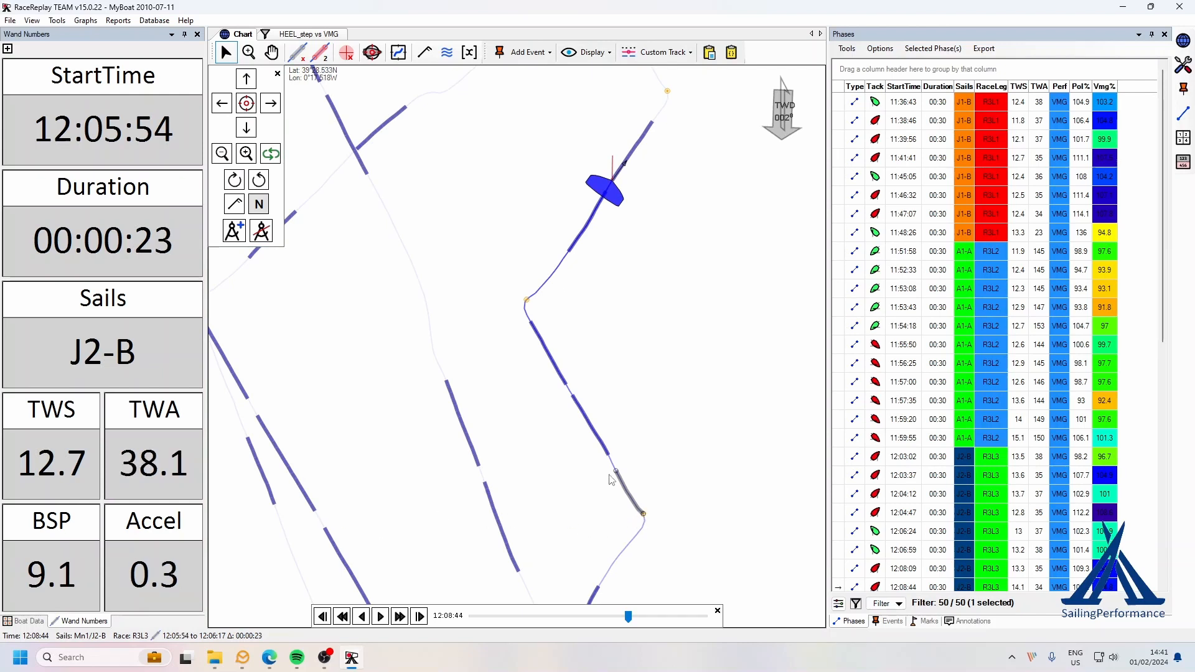
mouse_move(617, 470)
left_mouse_down()
mouse_move(622, 487)
mouse_move(607, 452)
left_mouse_up()
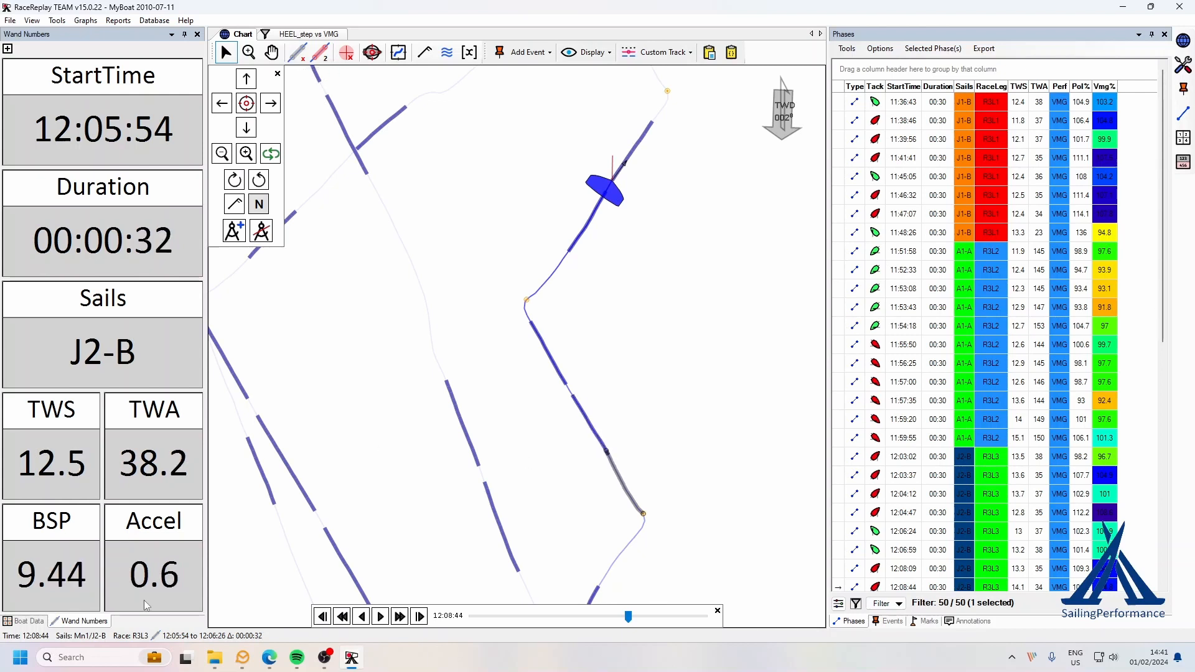
scroll(550, 472, "down", 3)
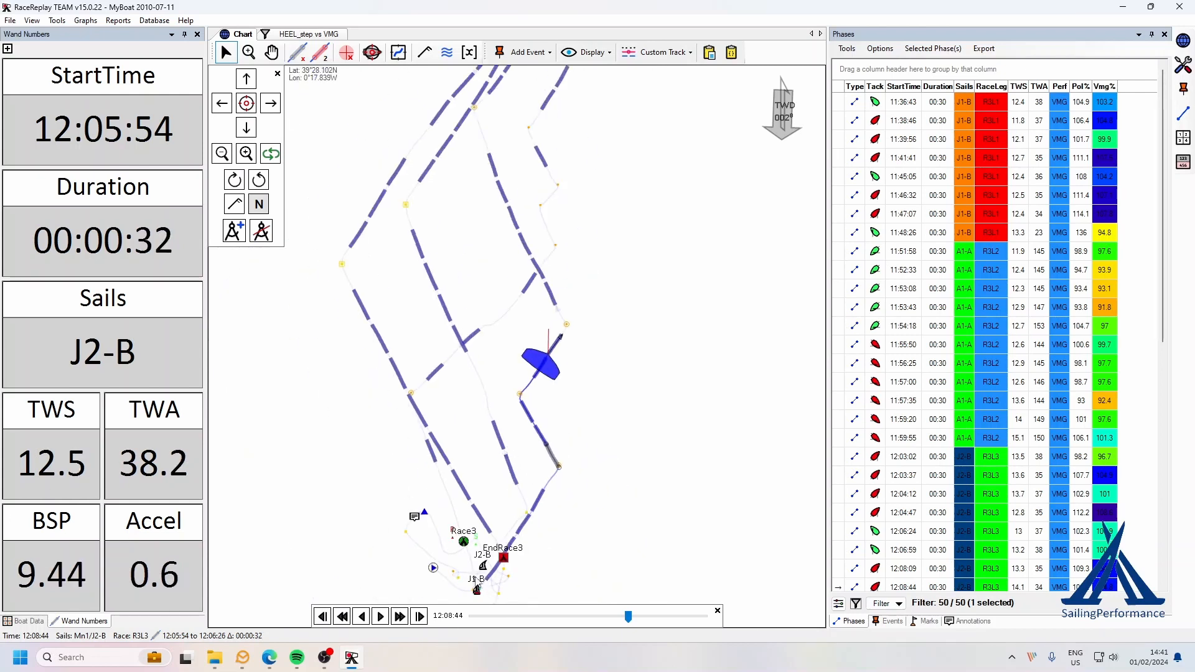
scroll(554, 583, "up", 3)
scroll(554, 584, "up", 1)
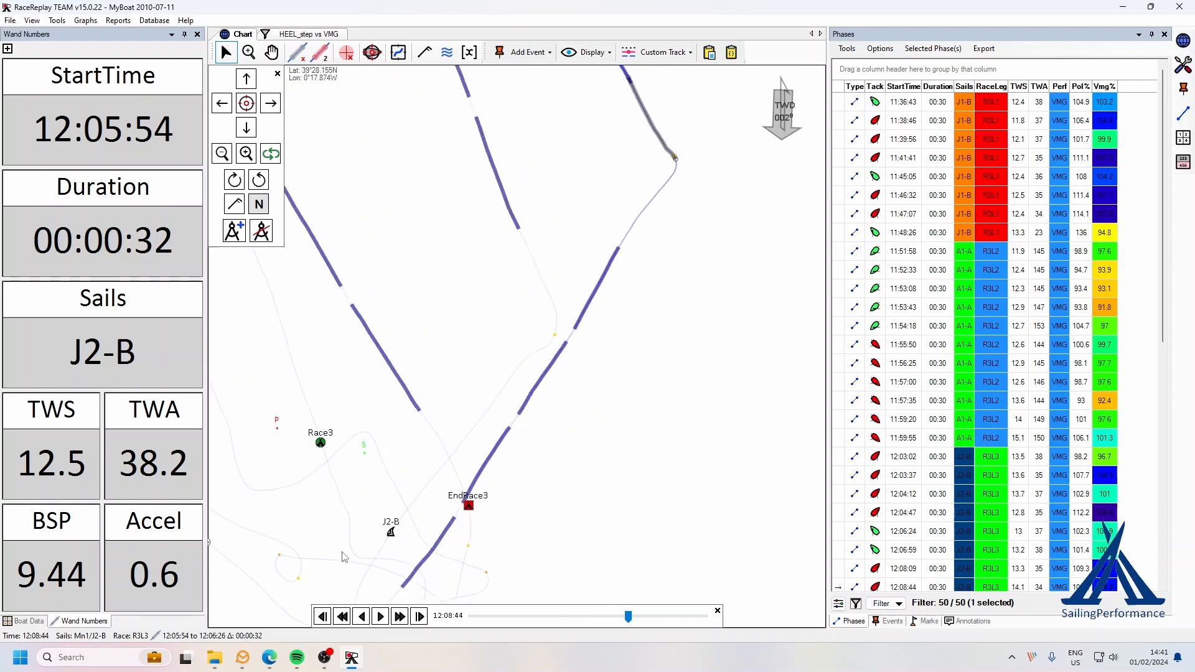
Step: Replace the current wand with one on the track below the Race3 mark, covering about 11:34:16 to 11:34:53
left_click(297, 52)
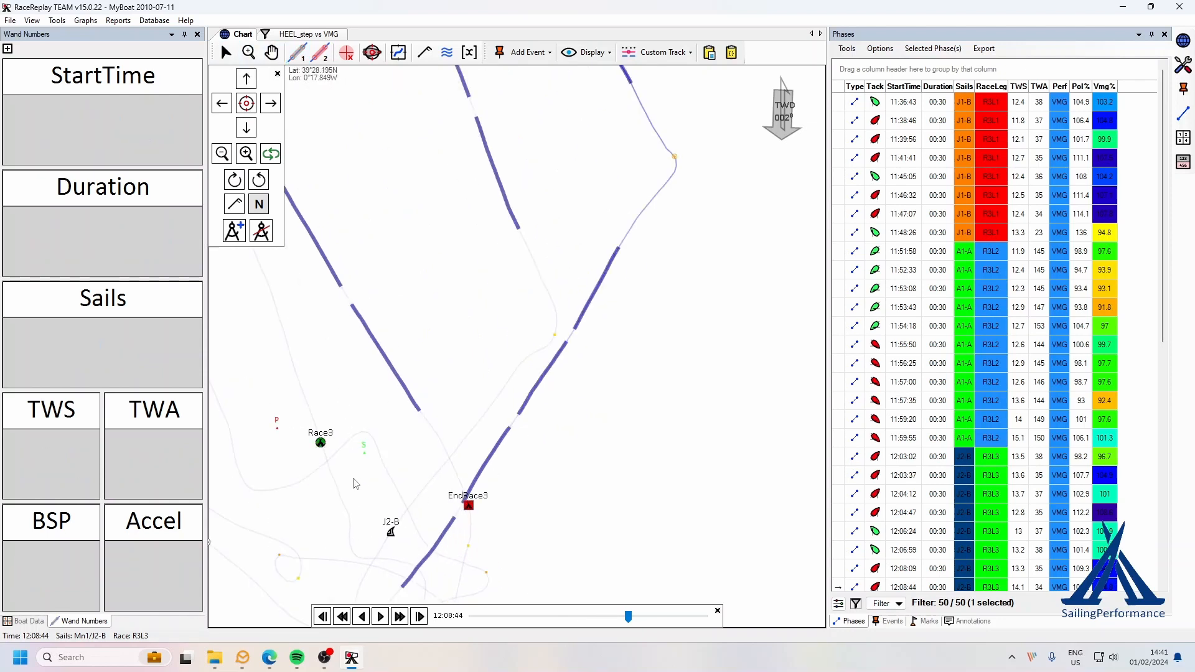
left_click(298, 52)
left_click_drag(335, 481, 352, 552)
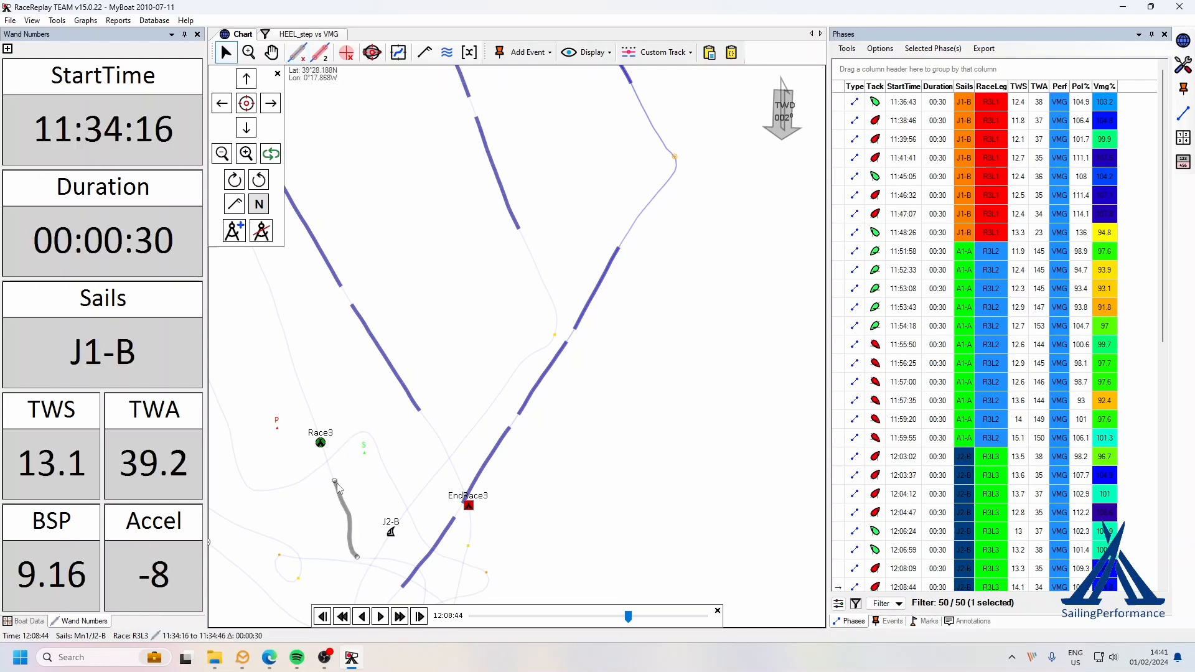
left_click_drag(333, 480, 328, 464)
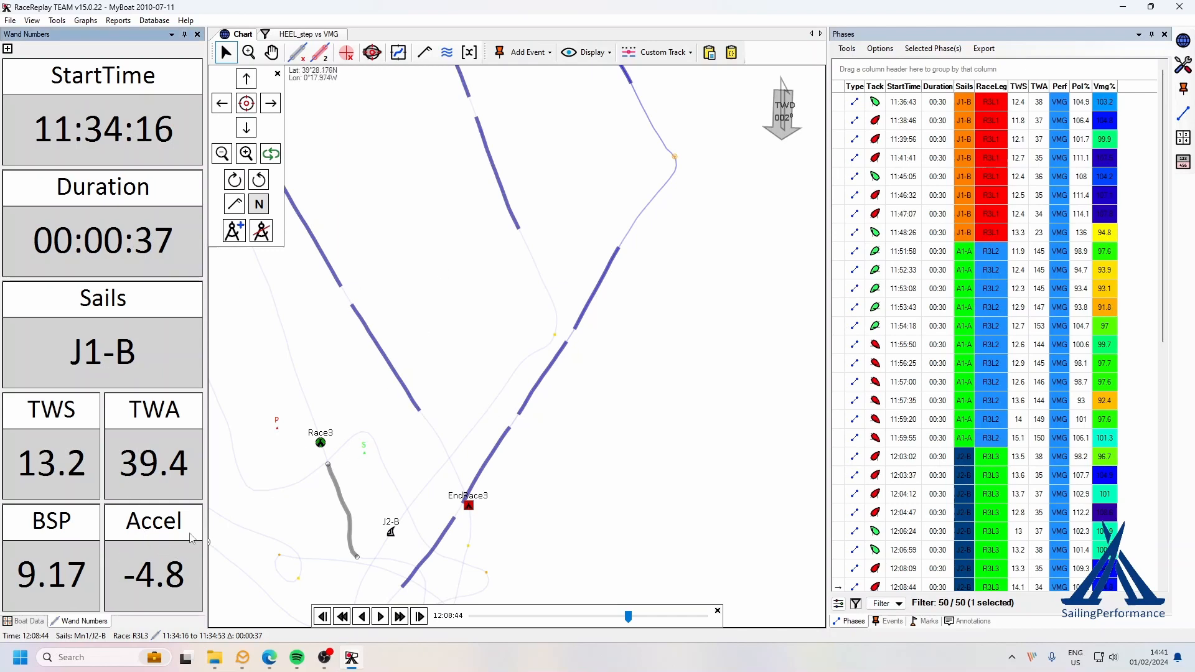
Step: Replace Accel with HDG_ROT in the wand numbers and shorten the wand to about 11:34:16 to 11:34:26
right_click(149, 537)
left_click(187, 543)
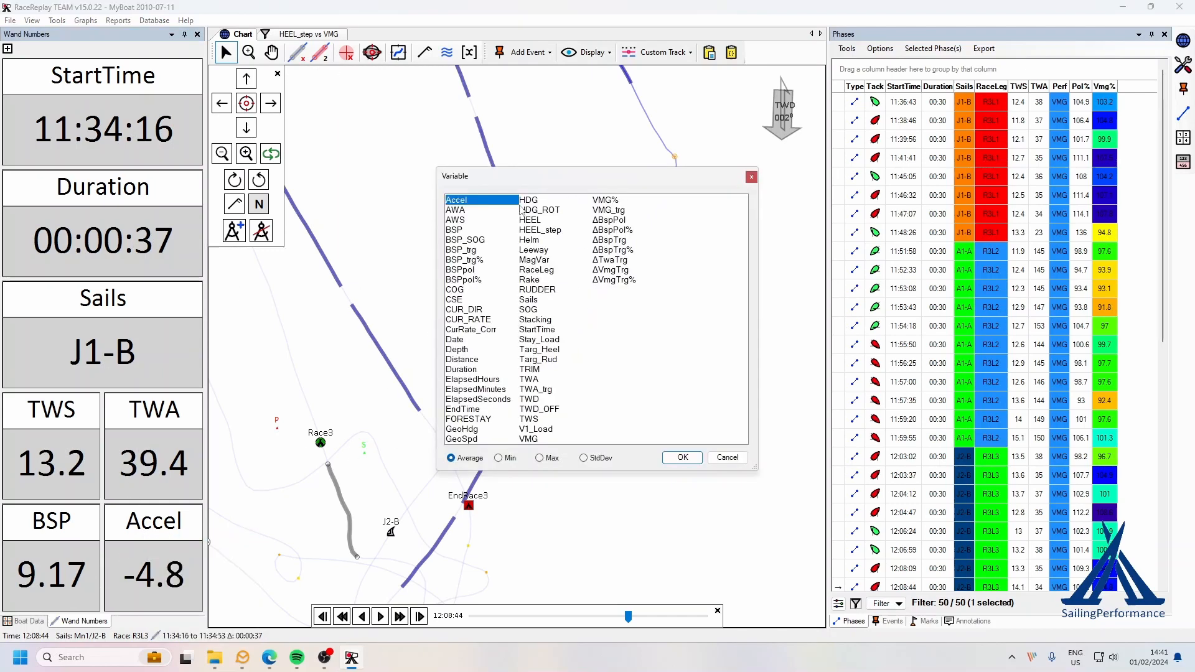
left_click(682, 459)
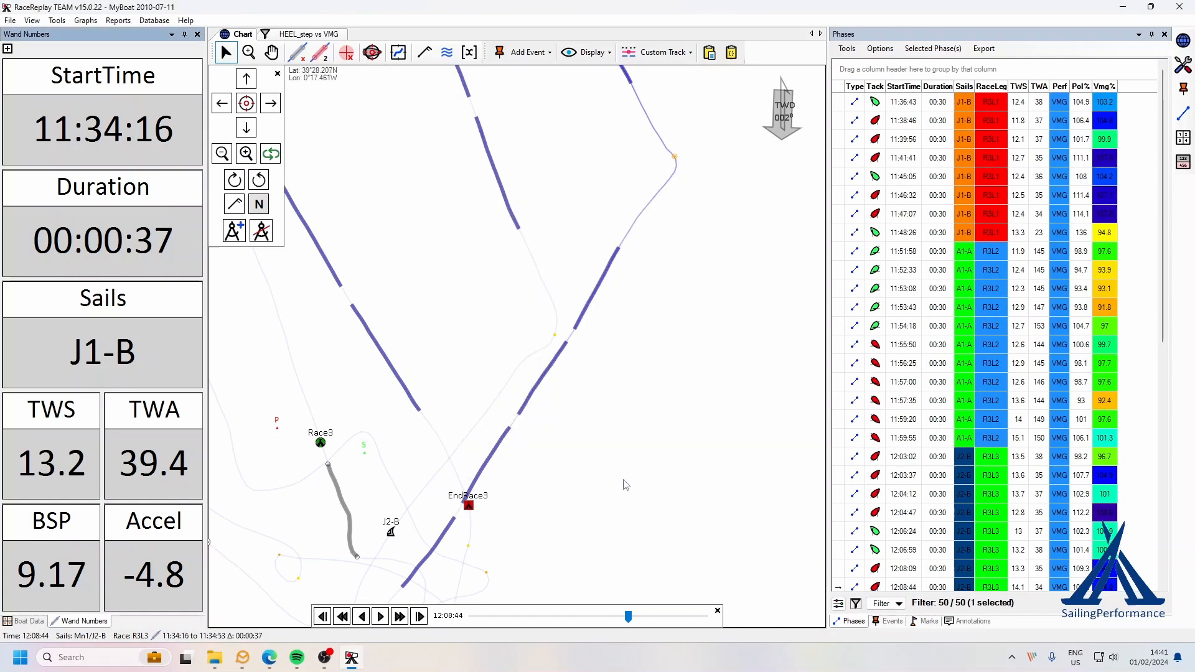
left_click(350, 530)
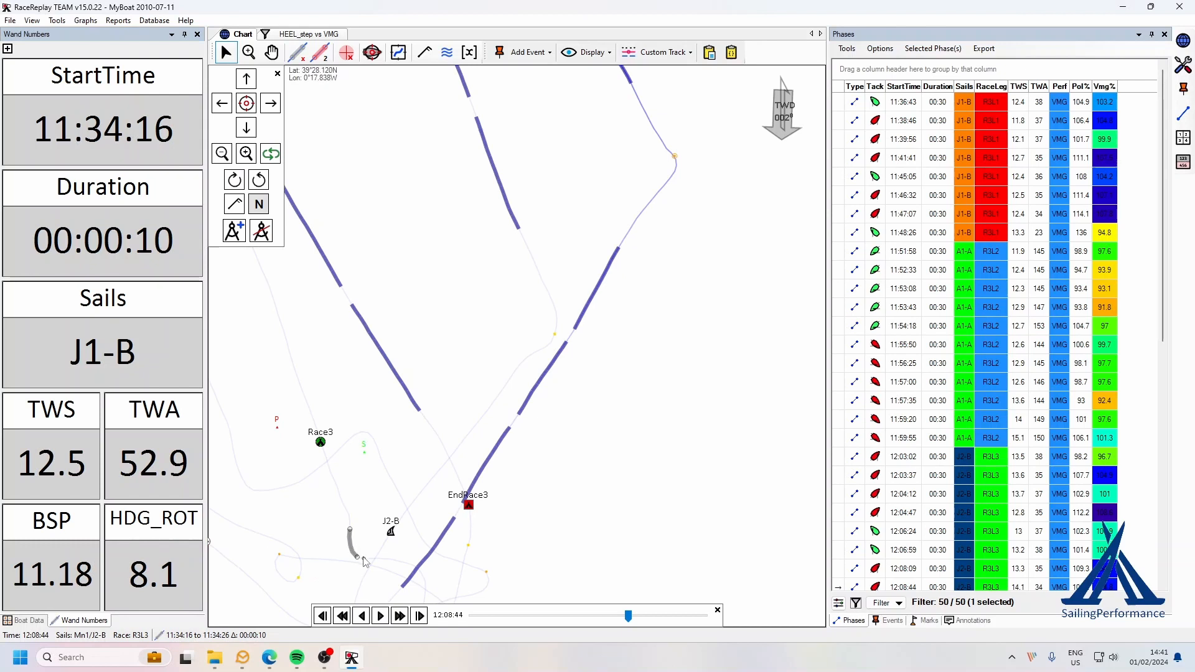